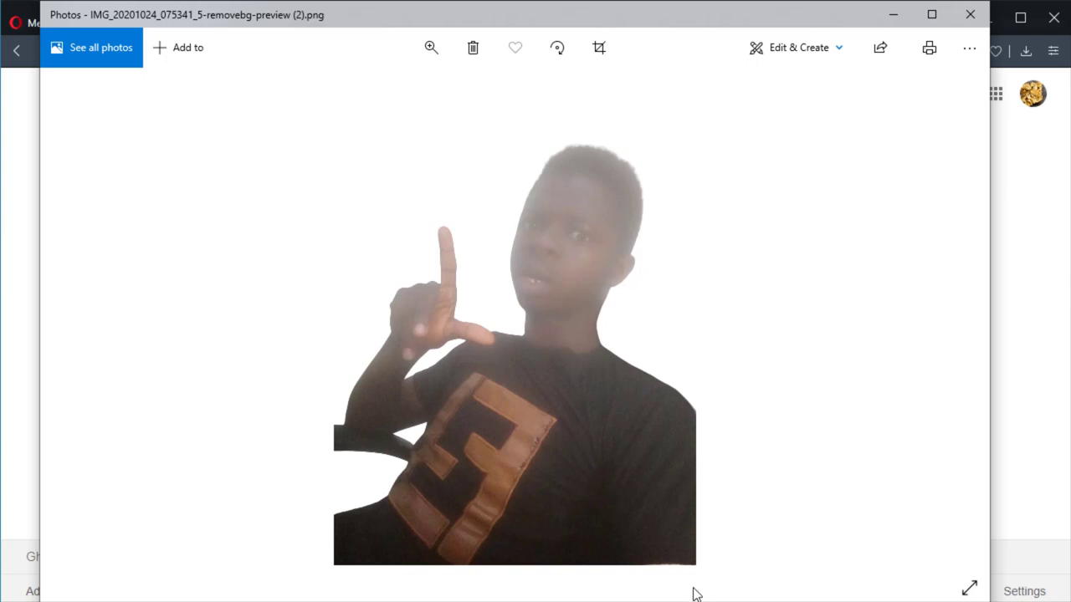
Step: Switch from Opera back to Photos and return to the previous background-removed selfie
{"action": "left_click", "coordinate": [633, 595]}
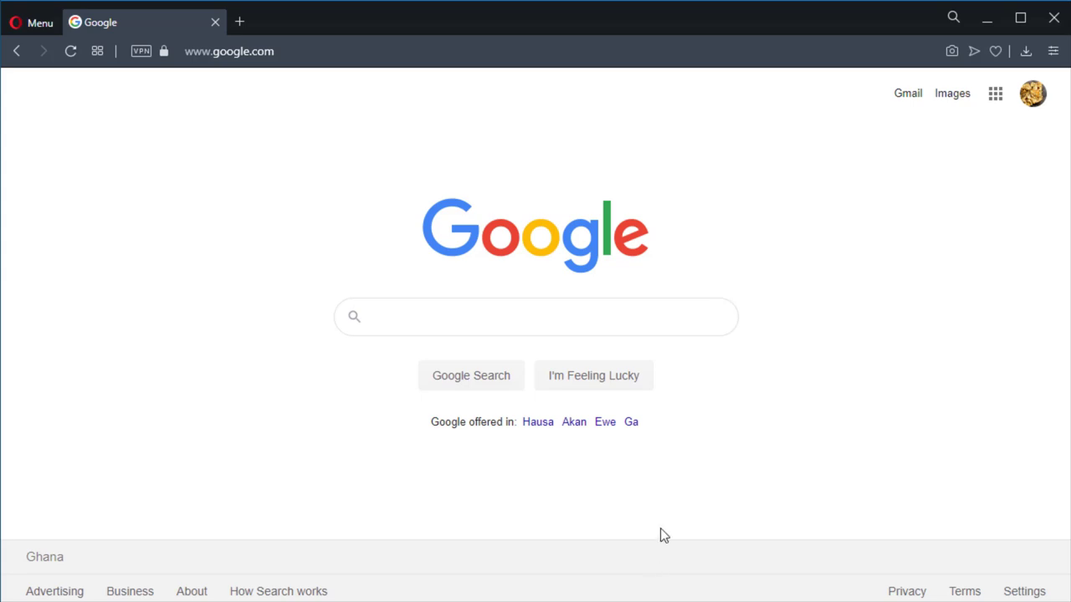
{"action": "mouse_move", "coordinate": [681, 595]}
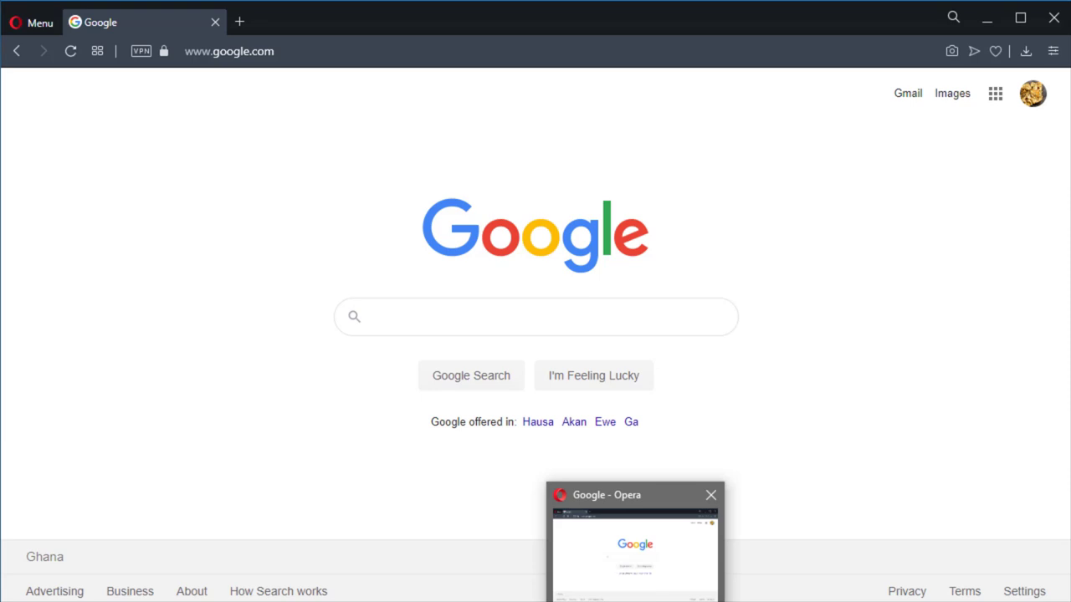
{"action": "left_click", "coordinate": [624, 599]}
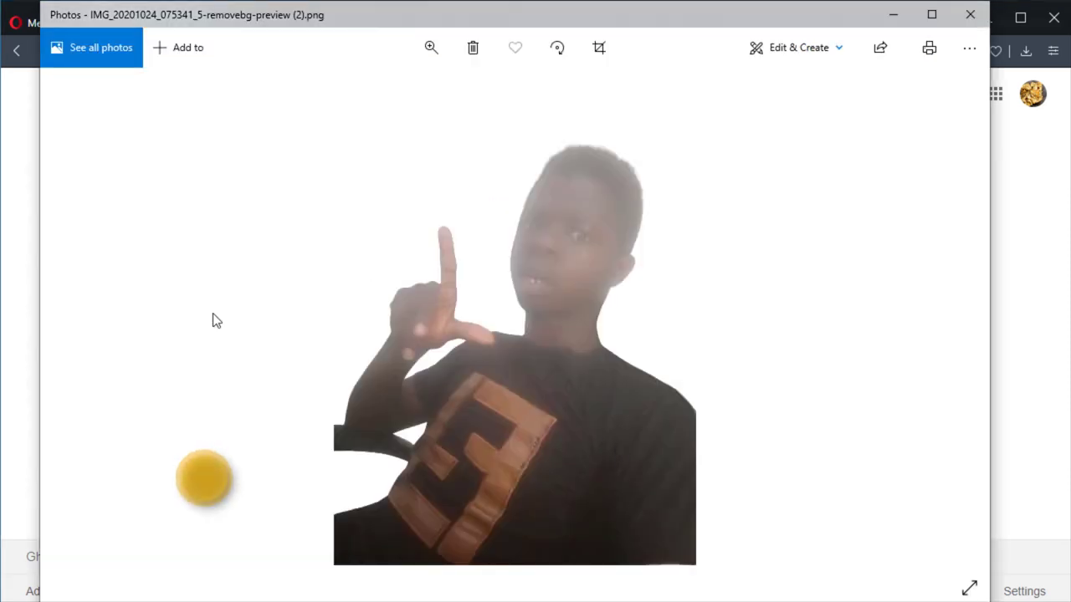
{"action": "left_click", "coordinate": [117, 317]}
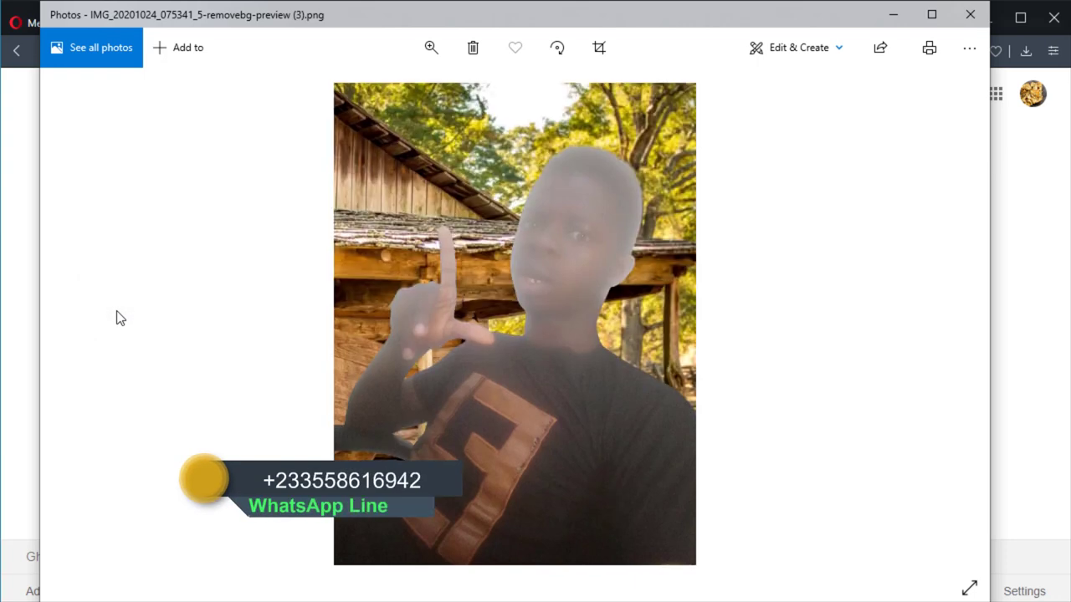
Step: Browse forward through the next background-removed selfies, then close Photos
{"action": "mouse_move", "coordinate": [916, 320]}
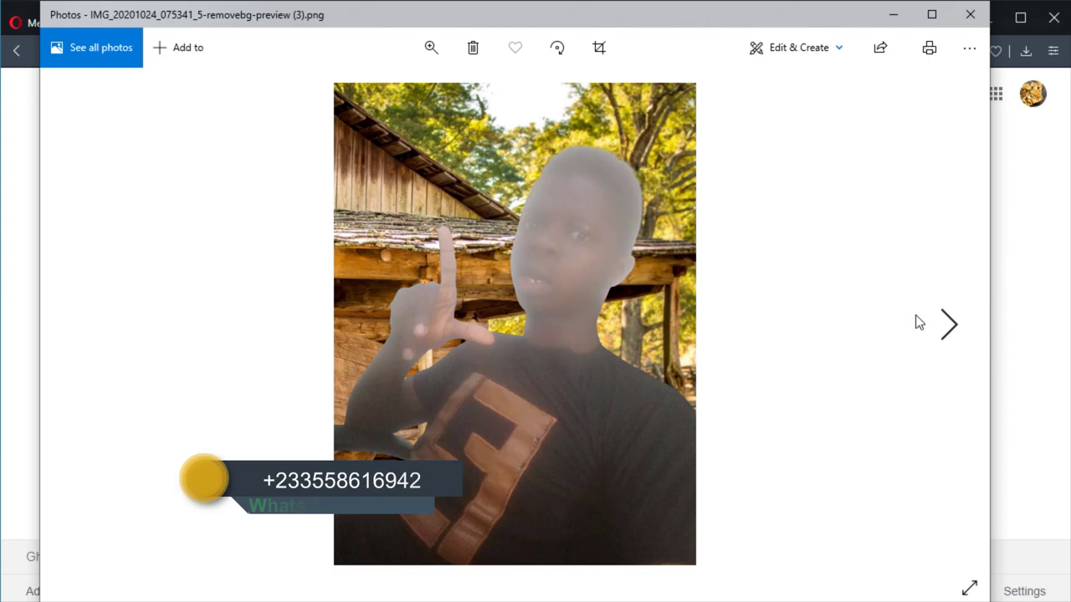
{"action": "key", "text": "Right"}
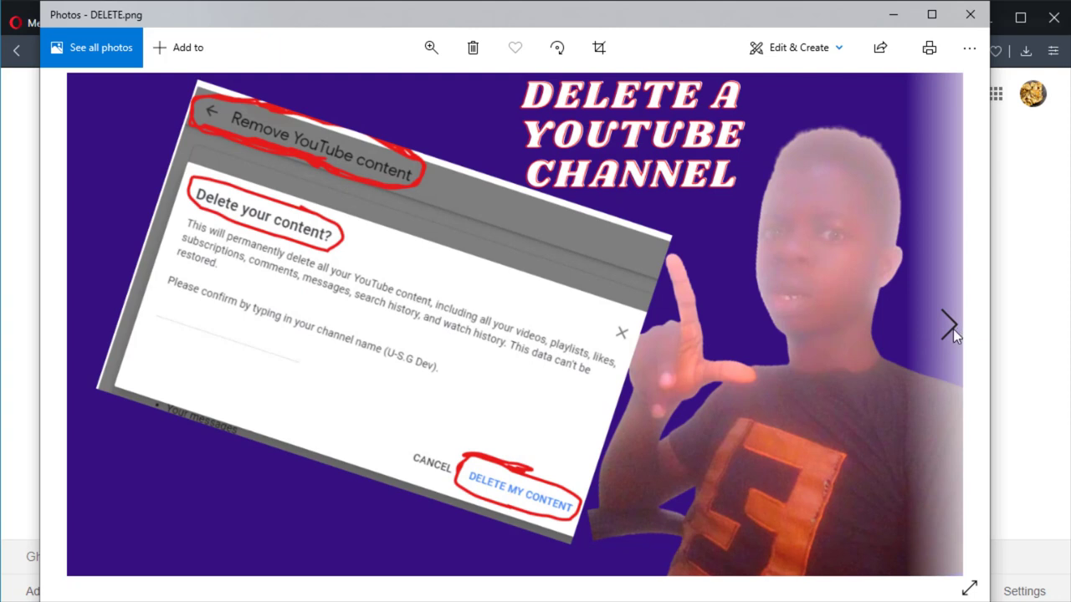
{"action": "left_click", "coordinate": [953, 329]}
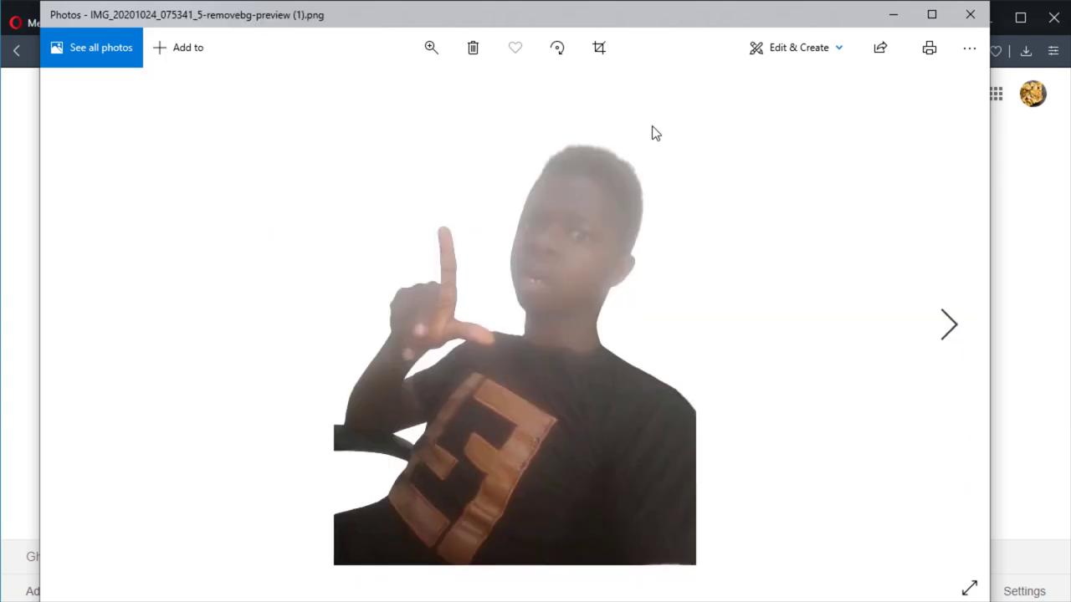
{"action": "left_click", "coordinate": [970, 16]}
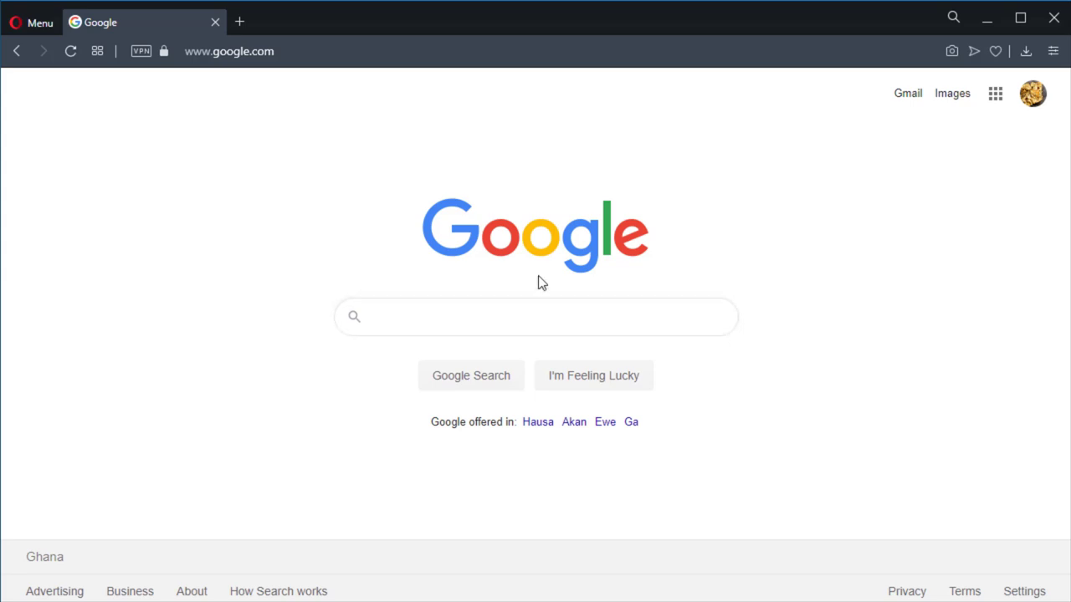
Step: Search Google for 'remove bg'
{"action": "left_click", "coordinate": [505, 317]}
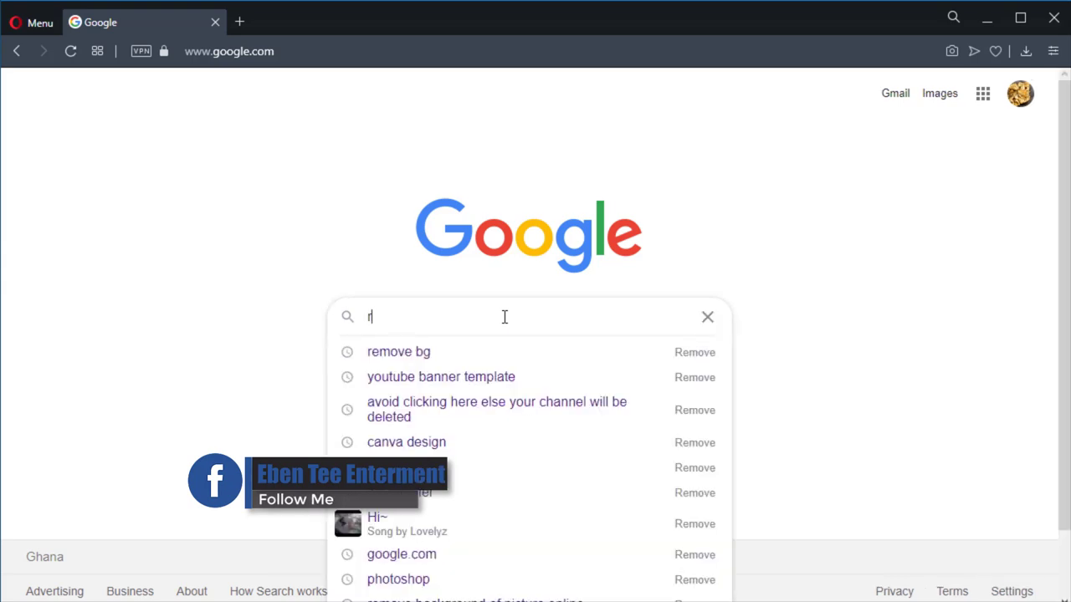
{"action": "type", "text": "remov"}
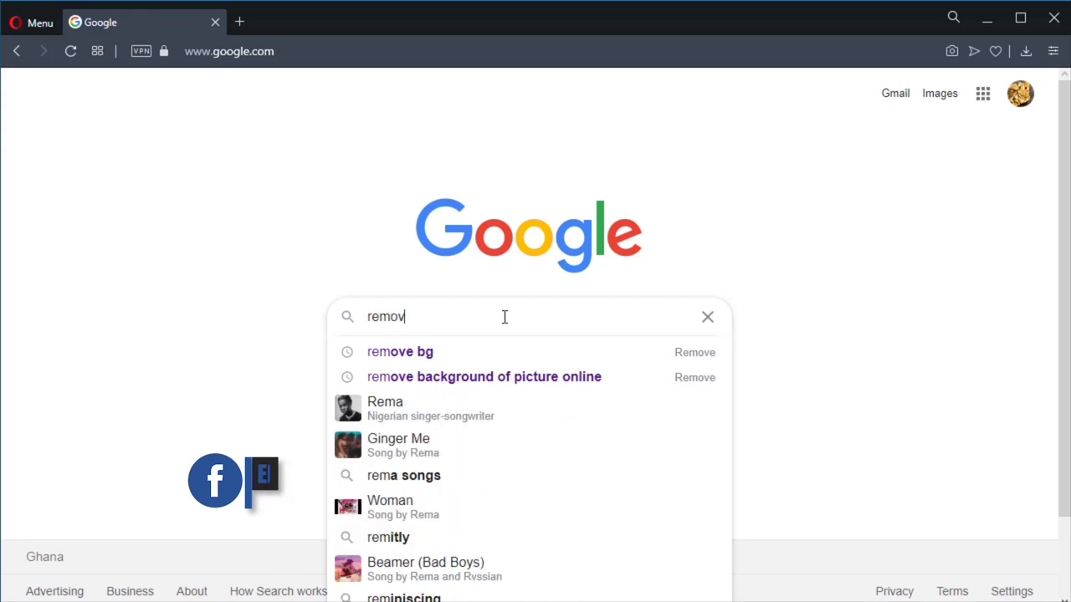
{"action": "type", "text": "e bg"}
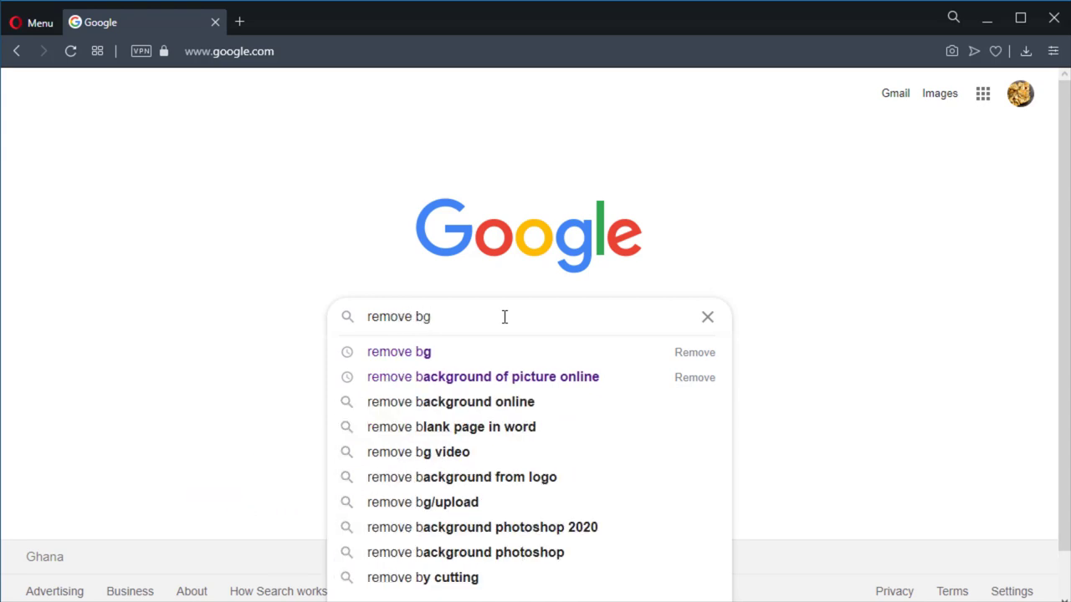
{"action": "key", "text": "Return"}
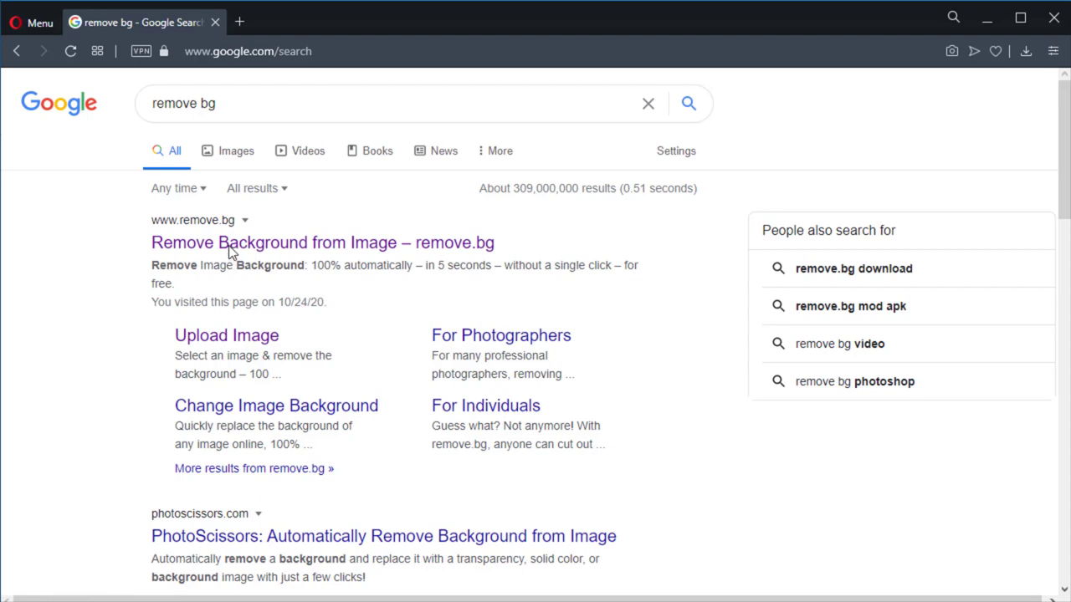
Step: Go to the remove.bg site from the results and start an image upload
{"action": "left_click", "coordinate": [230, 245]}
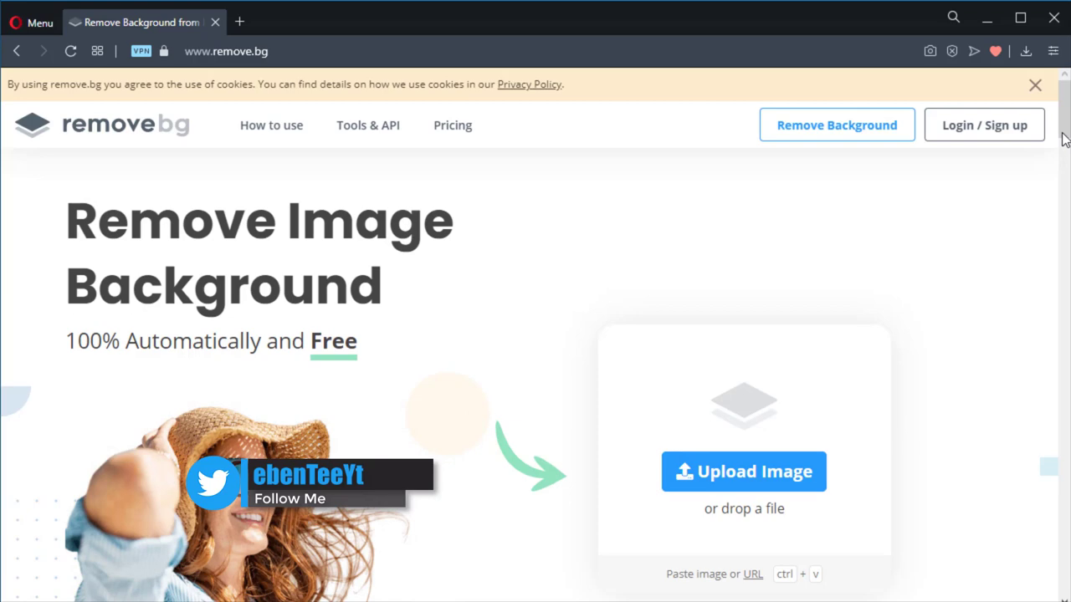
{"action": "left_click_drag", "start_coordinate": [1061, 137], "coordinate": [1060, 160]}
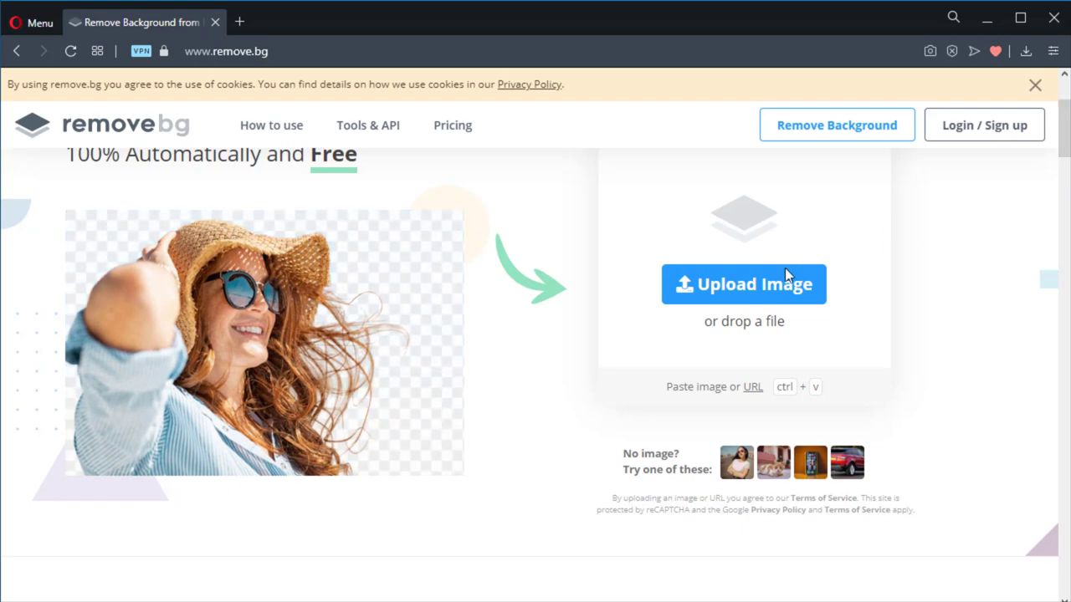
{"action": "left_click", "coordinate": [765, 293]}
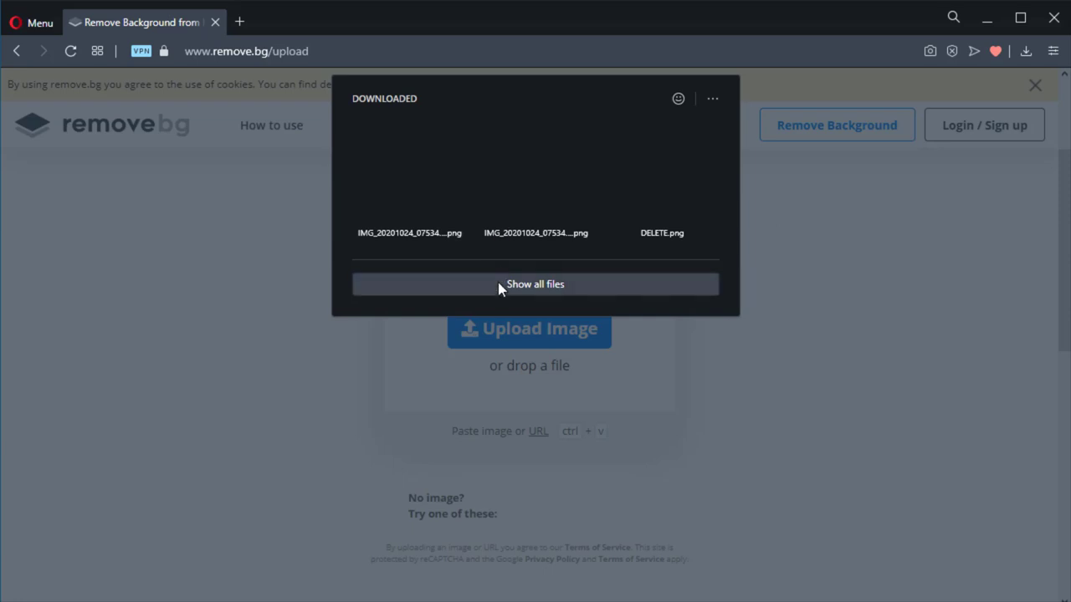
Step: Show the Pictures folder in File Explorer and select IMG_20201024_075428_6.jpg
{"action": "left_click", "coordinate": [432, 292]}
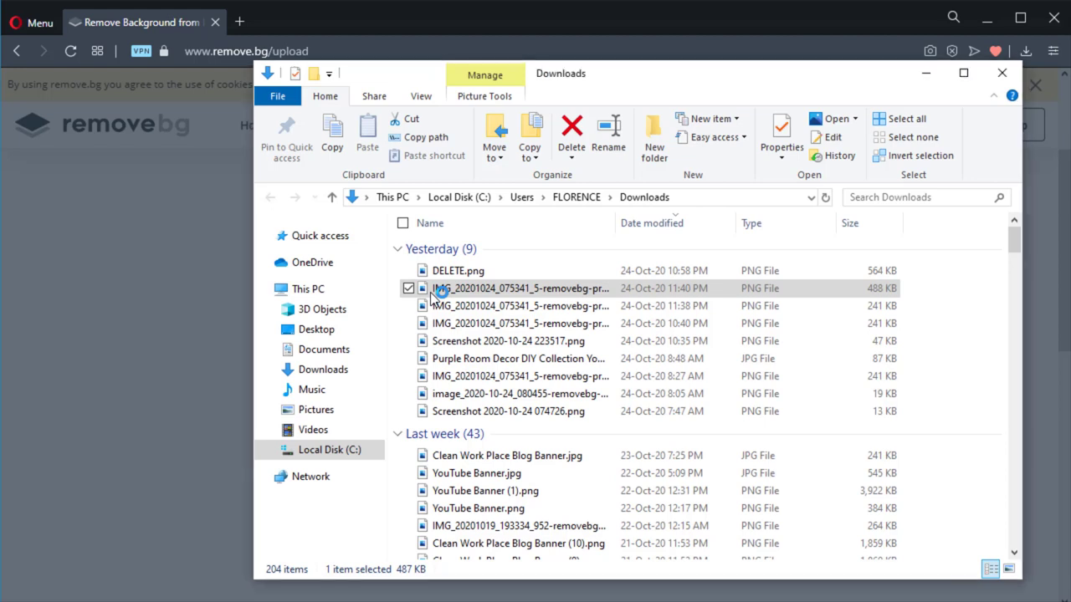
{"action": "left_click", "coordinate": [327, 409]}
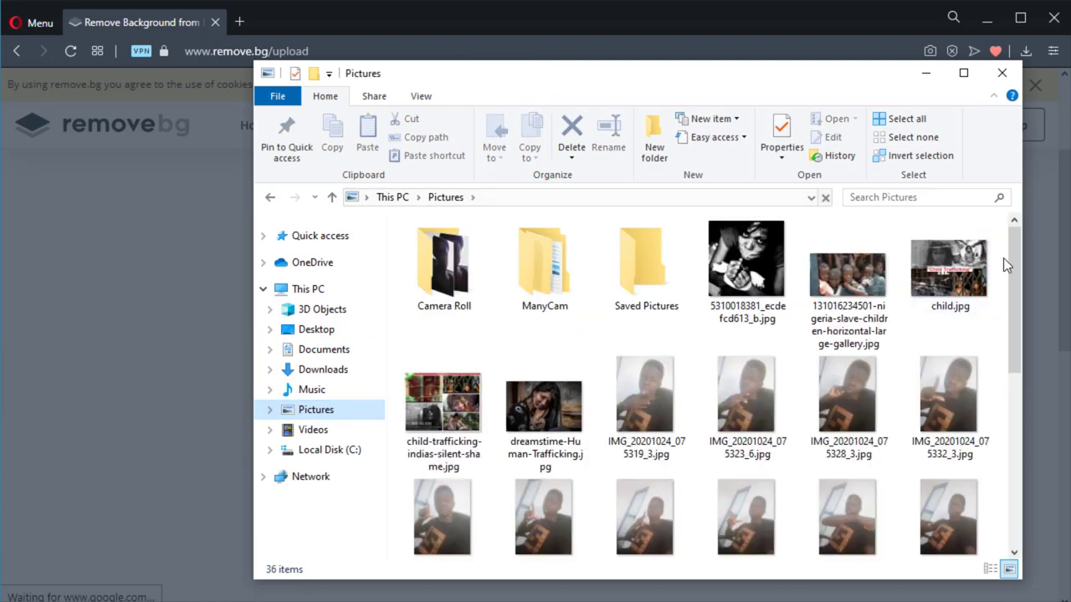
{"action": "scroll", "coordinate": [1017, 300], "scroll_direction": "down", "scroll_amount": 3}
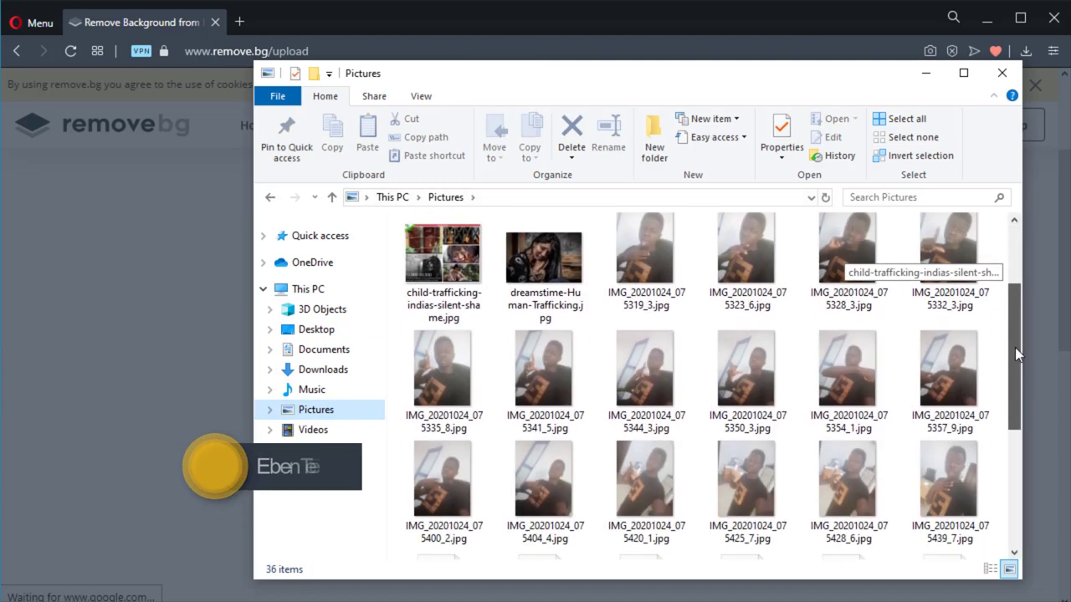
{"action": "scroll", "coordinate": [1024, 251], "scroll_direction": "up", "scroll_amount": 4}
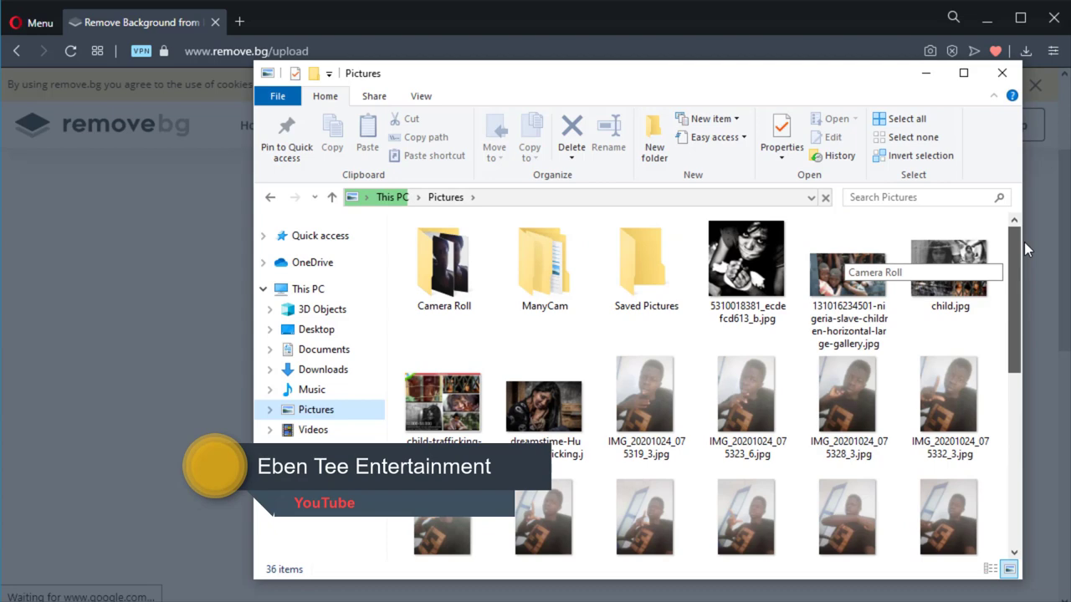
{"action": "scroll", "coordinate": [933, 464], "scroll_direction": "down", "scroll_amount": 6}
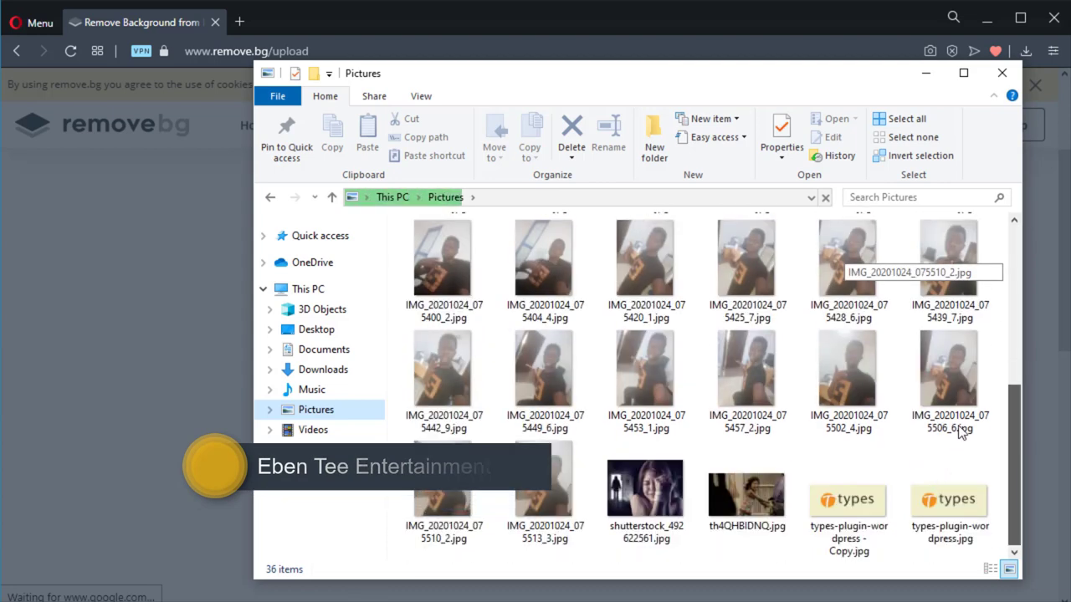
{"action": "scroll", "coordinate": [970, 418], "scroll_direction": "up", "scroll_amount": 2}
{"action": "scroll", "coordinate": [979, 398], "scroll_direction": "up", "scroll_amount": 1}
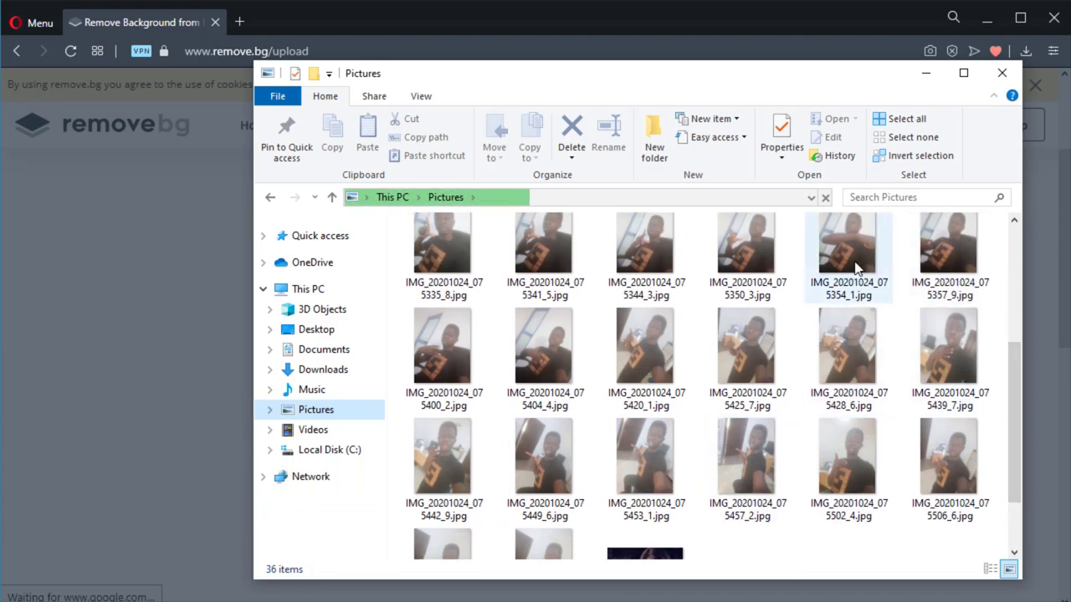
{"action": "left_click", "coordinate": [841, 358]}
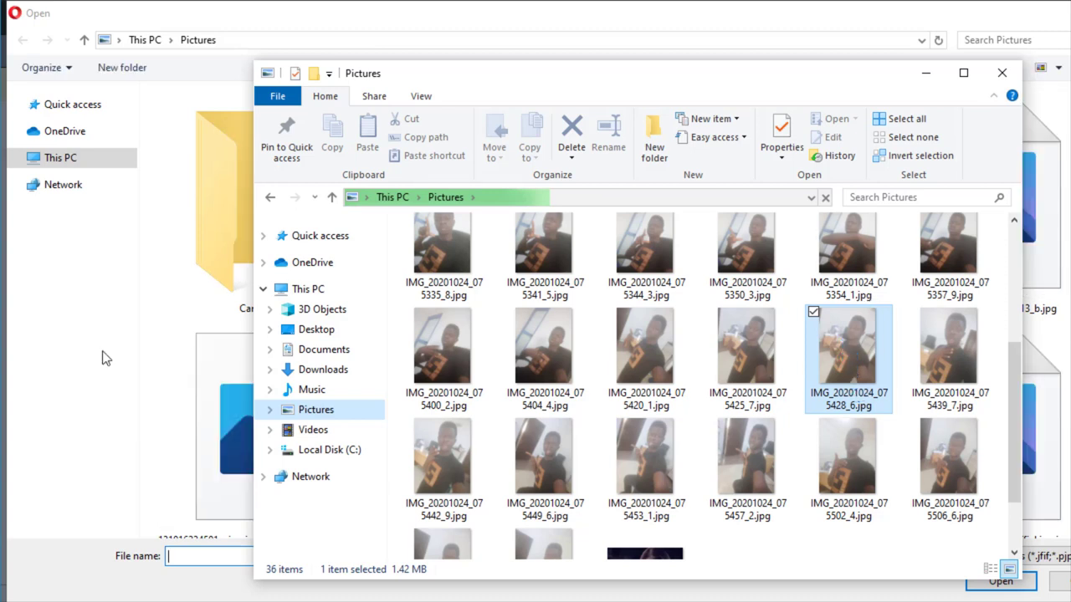
Step: Choose IMG_20201024_075328_3.jpg in the Open dialog and upload it
{"action": "left_click", "coordinate": [176, 300]}
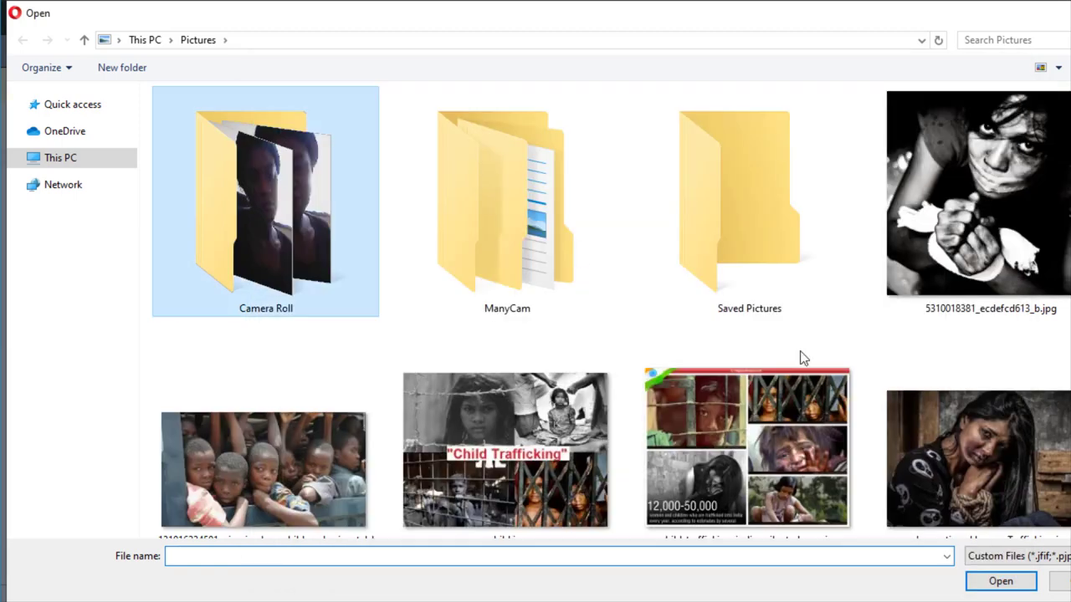
{"action": "scroll", "coordinate": [953, 177], "scroll_direction": "down", "scroll_amount": 5}
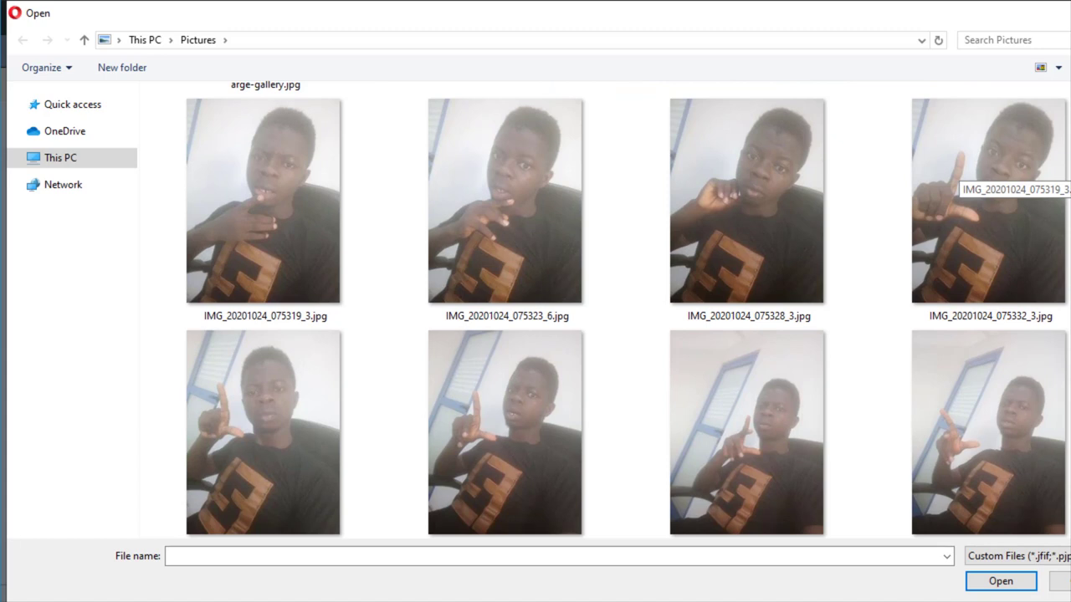
{"action": "left_click", "coordinate": [774, 300]}
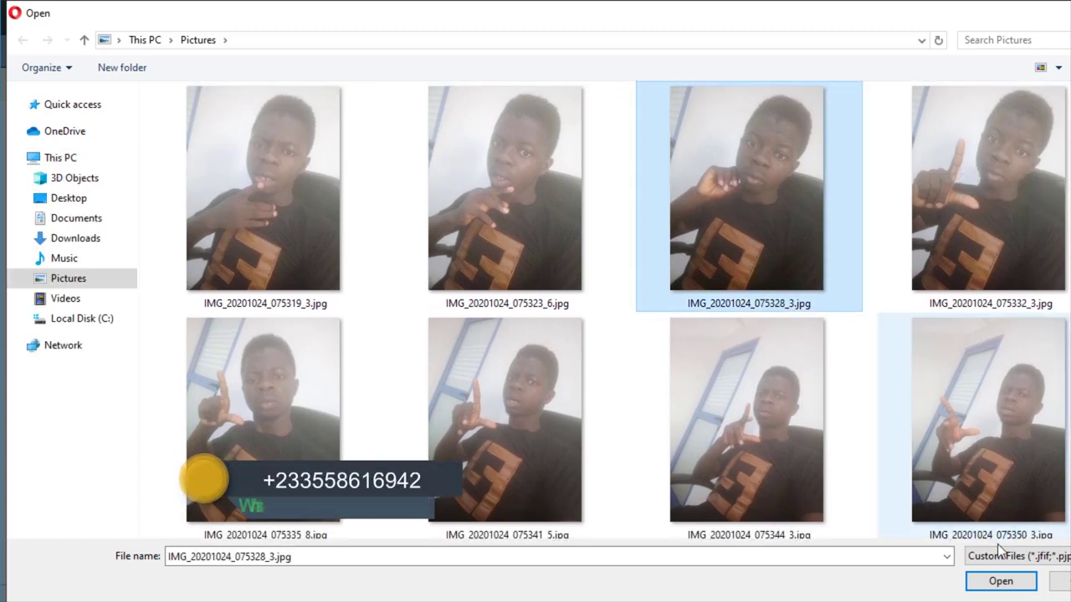
{"action": "left_click", "coordinate": [1001, 581]}
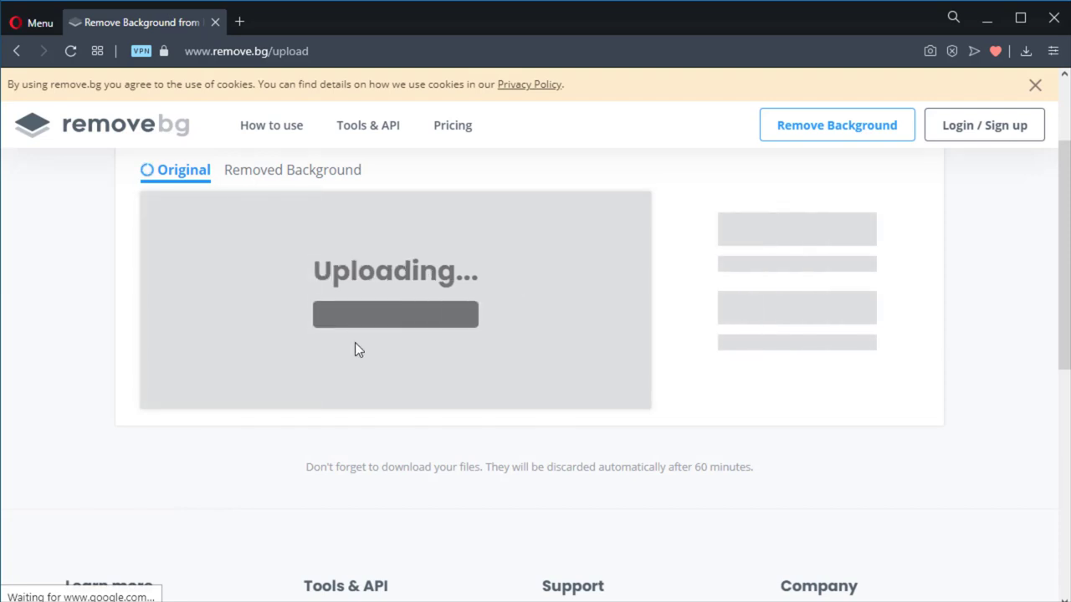
Step: Zoom the page in two steps while remove.bg removes the selfie's background
{"action": "key", "text": "ctrl+plus"}
{"action": "key", "text": "ctrl+plus"}
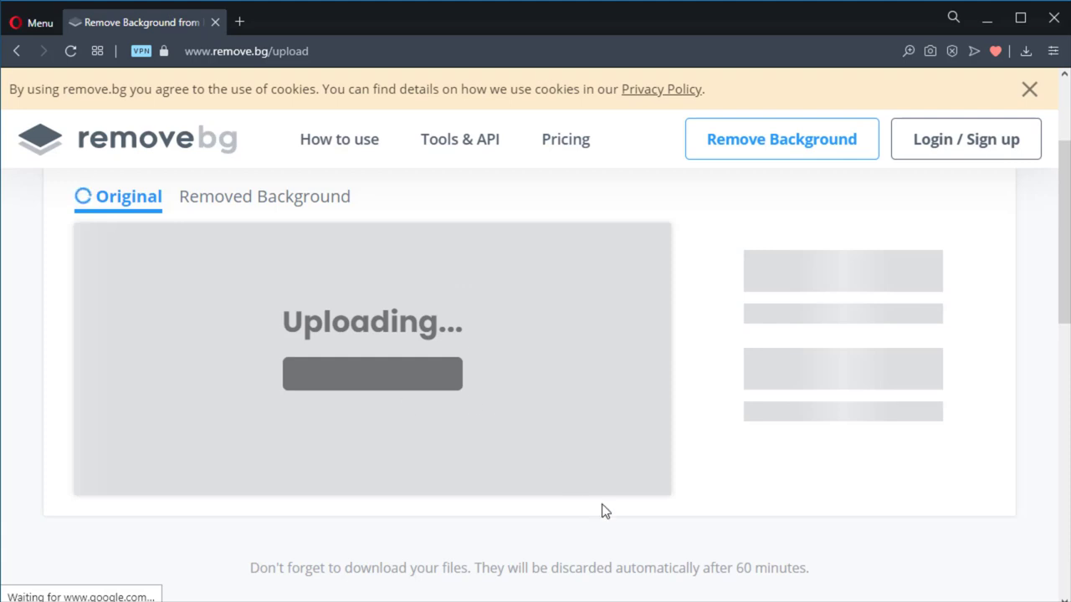
{"action": "key", "text": "ctrl+plus"}
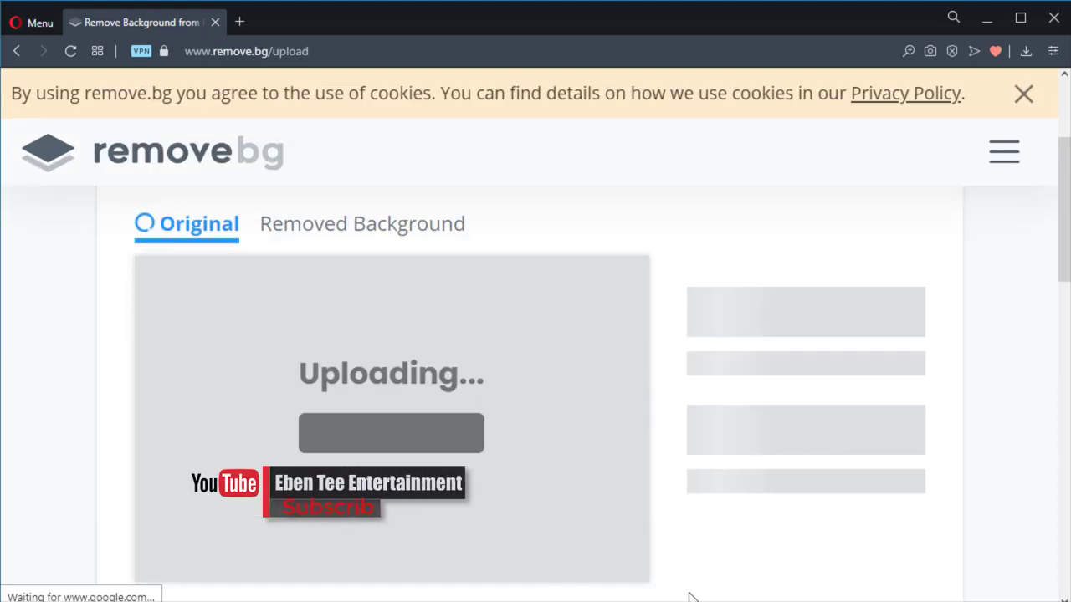
{"action": "mouse_move", "coordinate": [718, 601]}
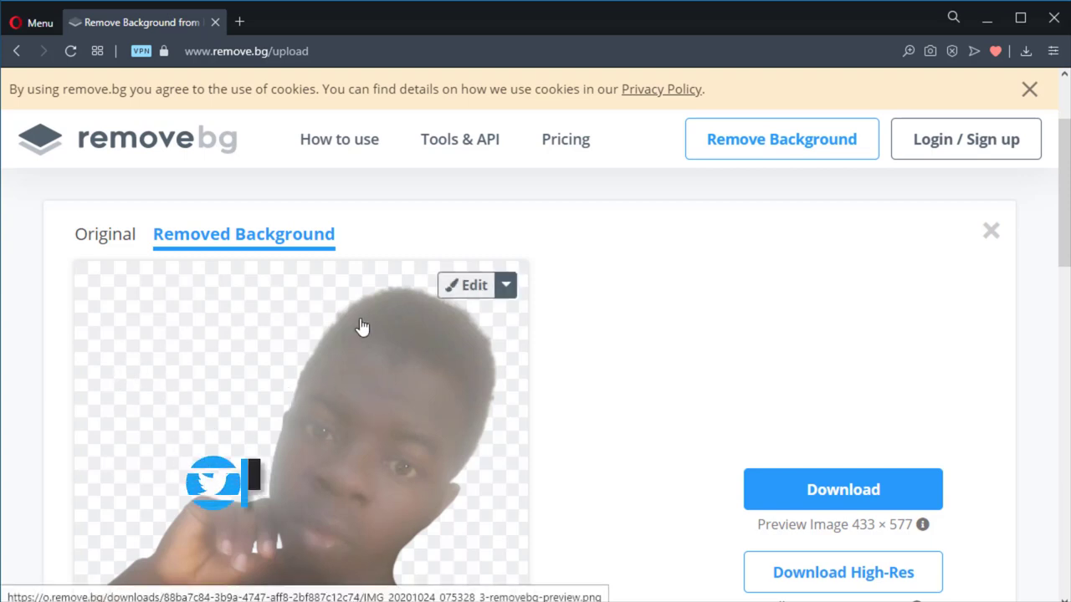
Step: Zoom the page out to 80% so the cut-out and download options fit
{"action": "key", "text": "ctrl+minus"}
{"action": "key", "text": "ctrl+minus"}
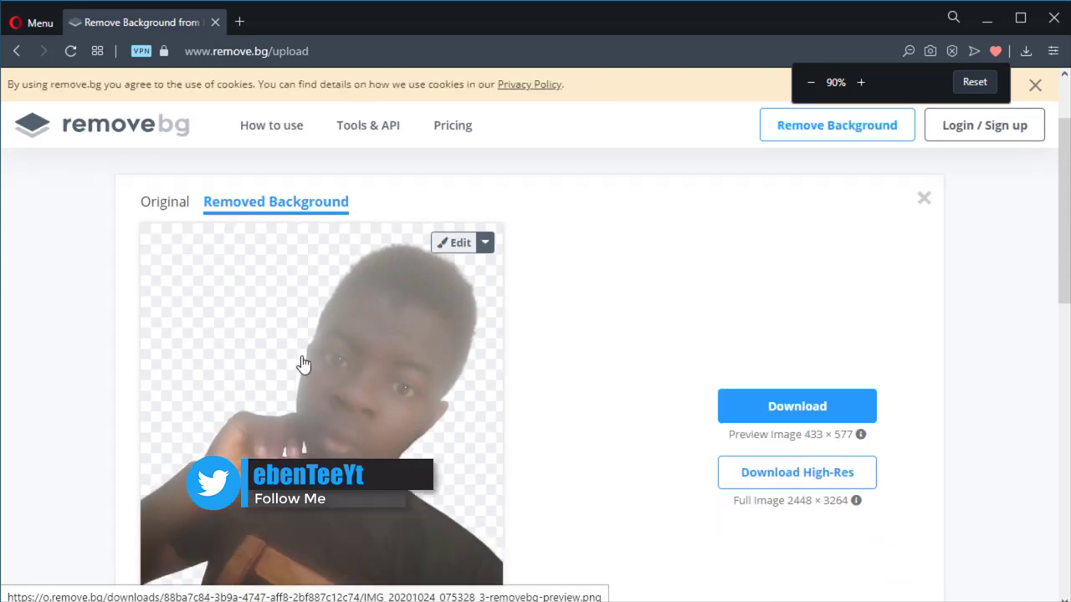
{"action": "key", "text": "ctrl+minus"}
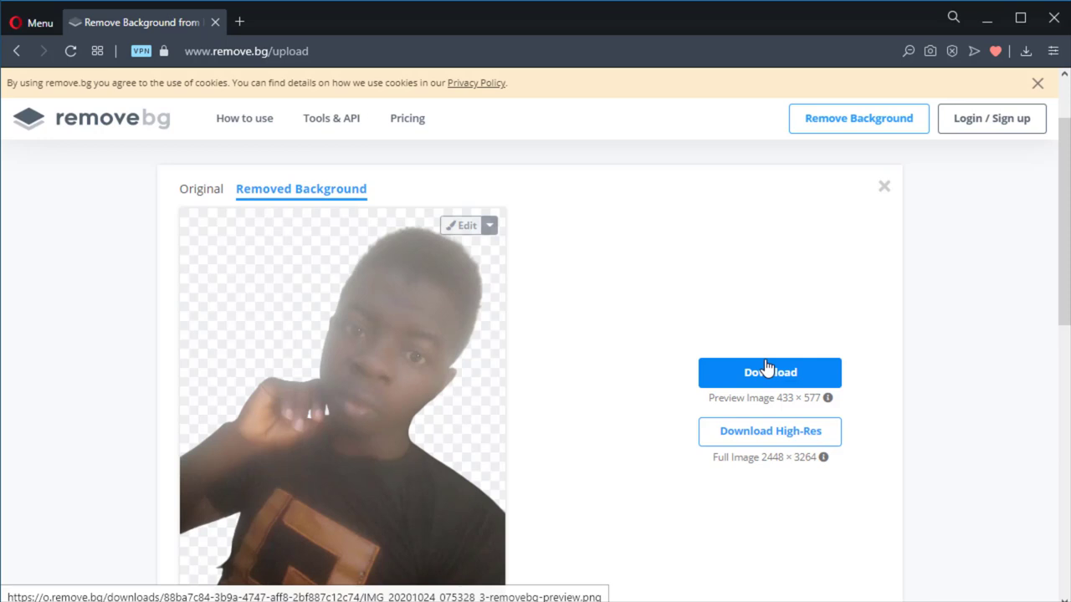
{"action": "key", "text": "ctrl+minus"}
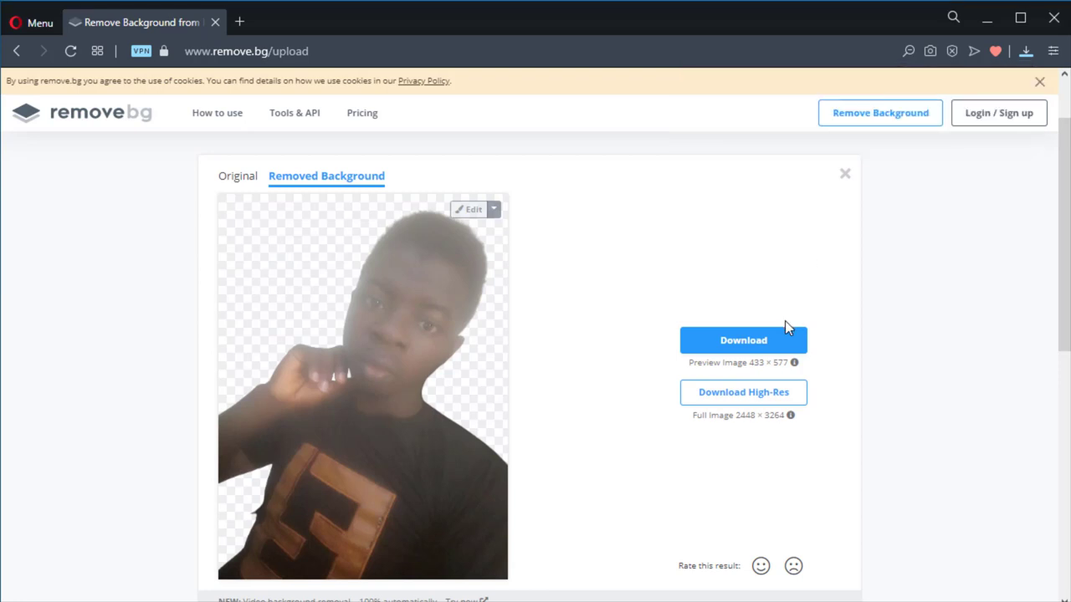
Step: Launch the image editor for the selfie's Removed Background preview
{"action": "left_click", "coordinate": [468, 214]}
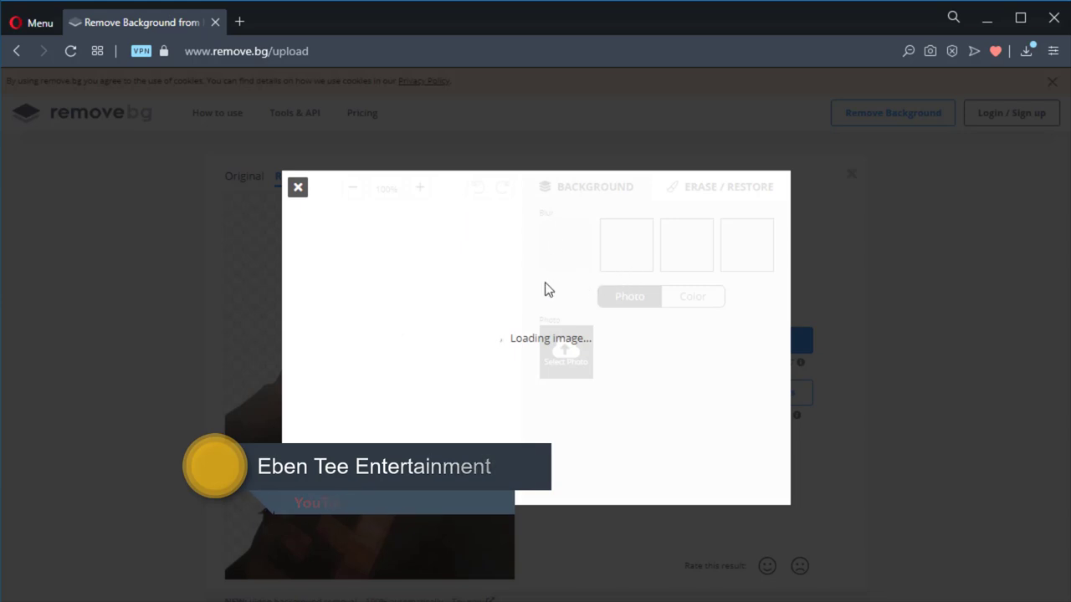